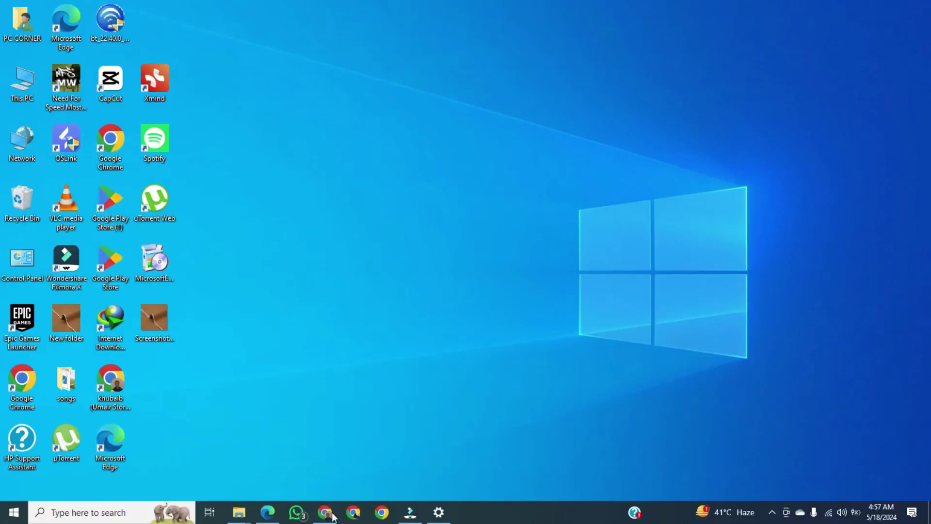
Step: Launch Chrome from the taskbar and load linkedin.com/feed
{"action": "left_click", "coordinate": [324, 512]}
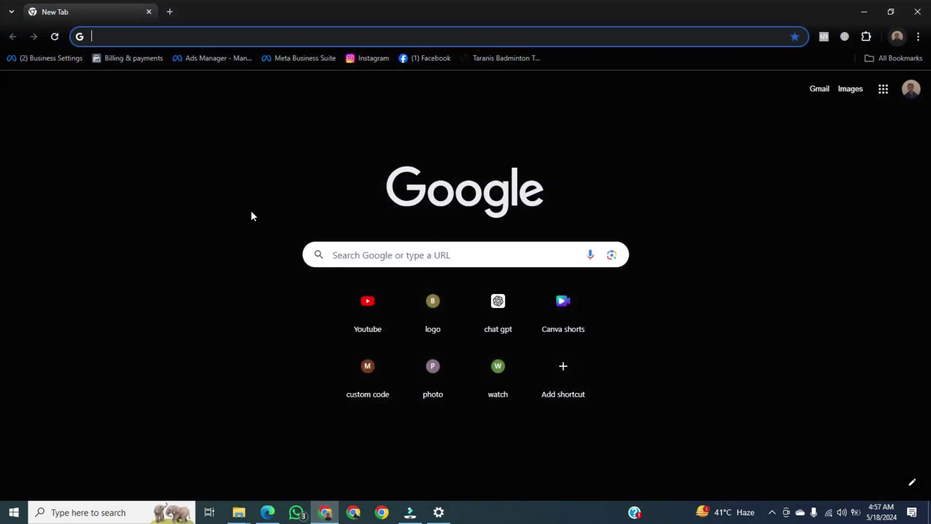
{"action": "type", "text": "lin"}
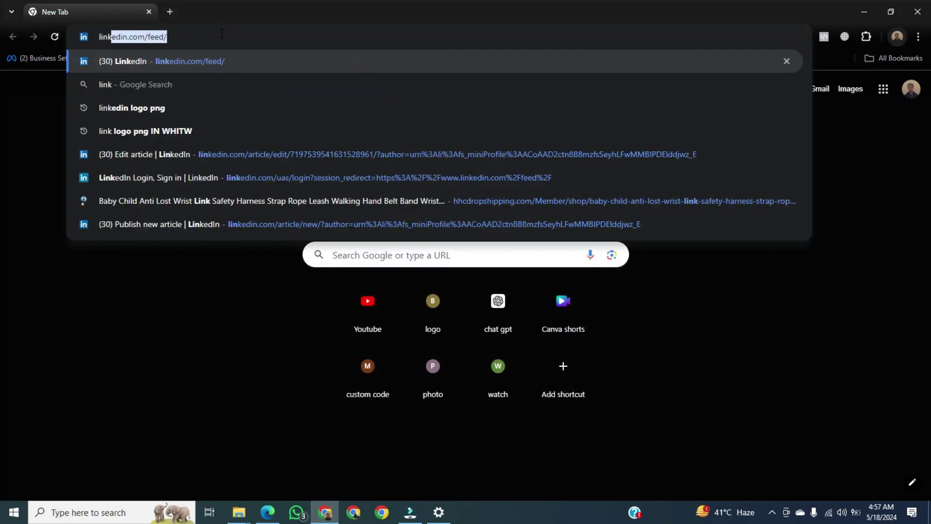
{"action": "type", "text": "k"}
{"action": "key", "text": "Return"}
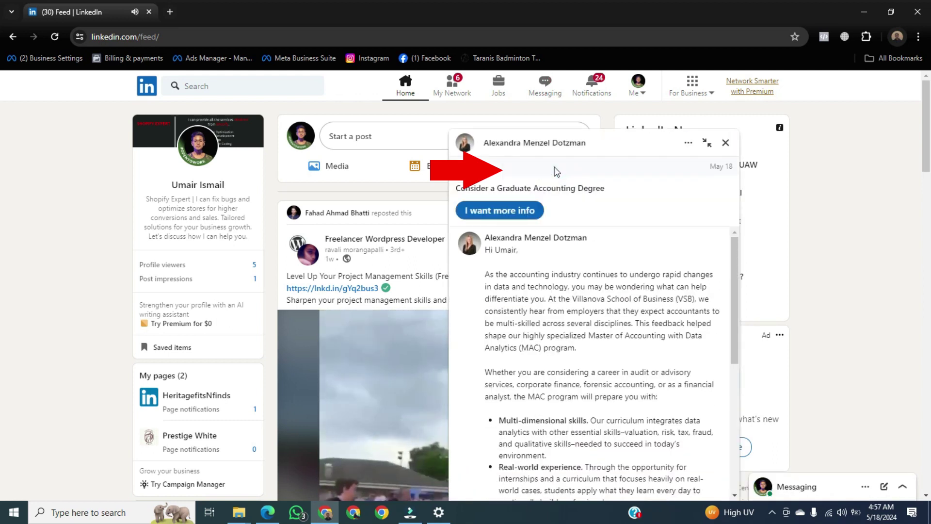
Step: Dismiss the message popup and start an article published as Umair Ismail's personal profile
{"action": "left_click", "coordinate": [726, 144]}
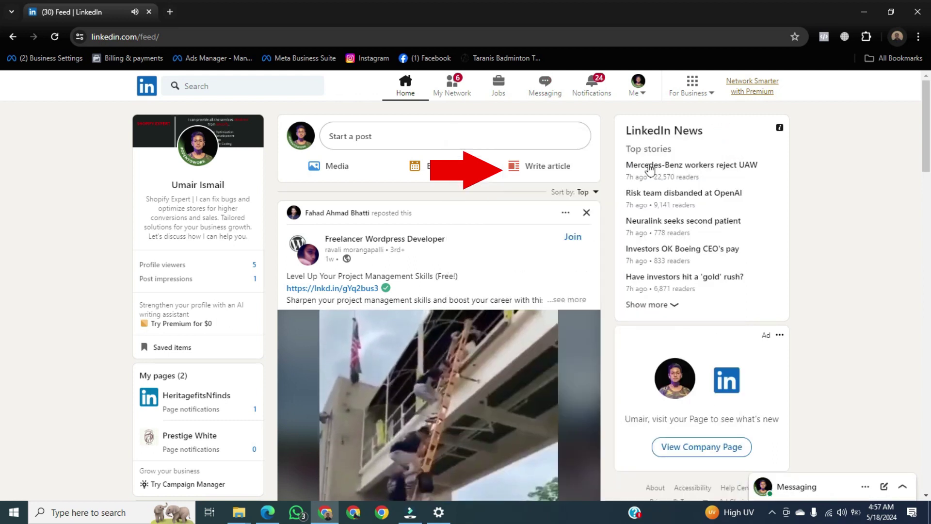
{"action": "left_click", "coordinate": [547, 171]}
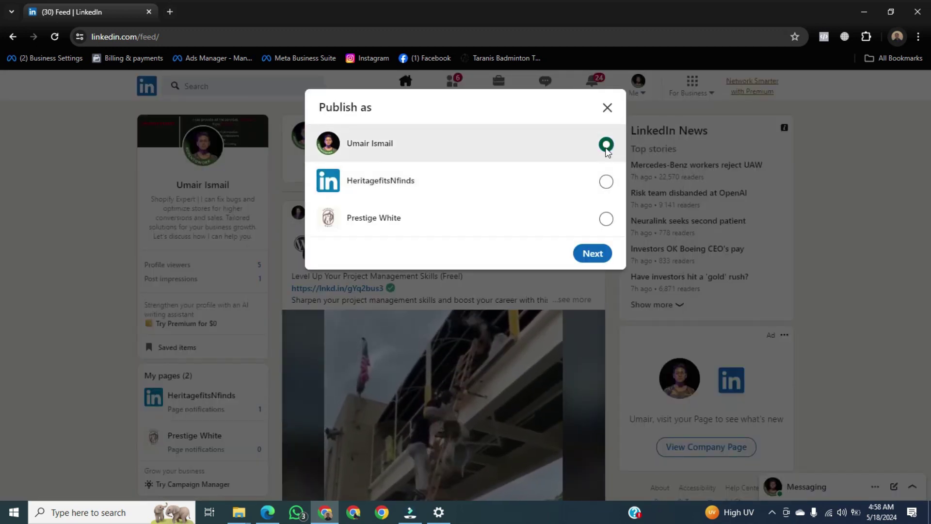
{"action": "left_click", "coordinate": [591, 254]}
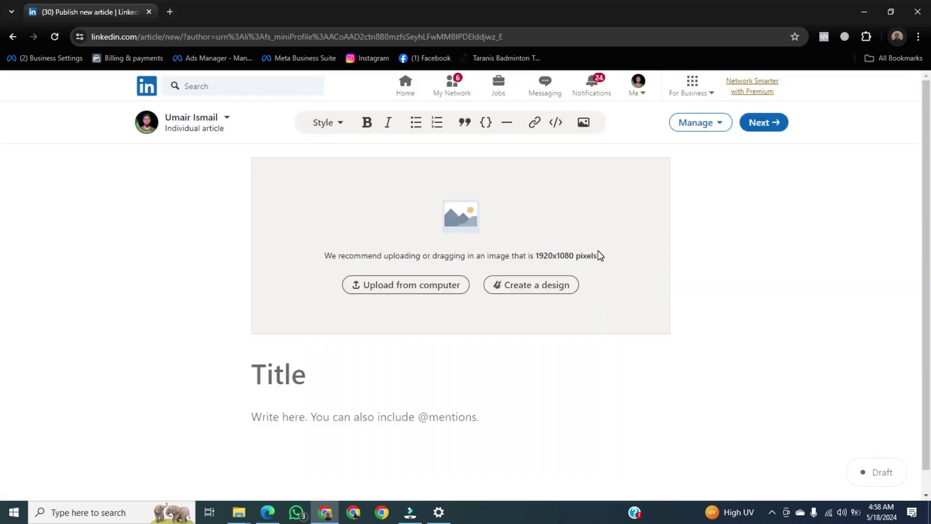
Step: Title the article 'HyperLink' with no trailing space and begin the body 'This is a link of soft tresses'
{"action": "left_click", "coordinate": [297, 380]}
{"action": "type", "text": "Hyp"}
{"action": "key", "text": "Return"}
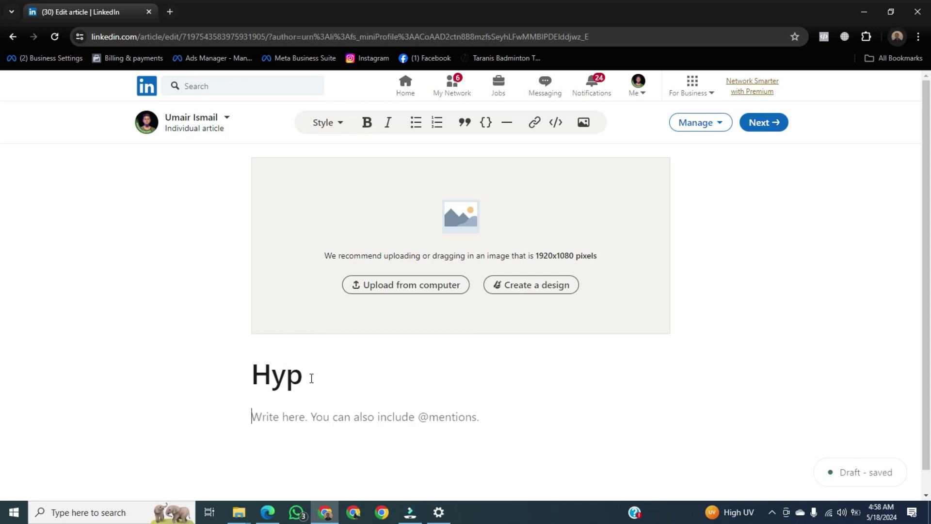
{"action": "left_click", "coordinate": [311, 378]}
{"action": "type", "text": "er"}
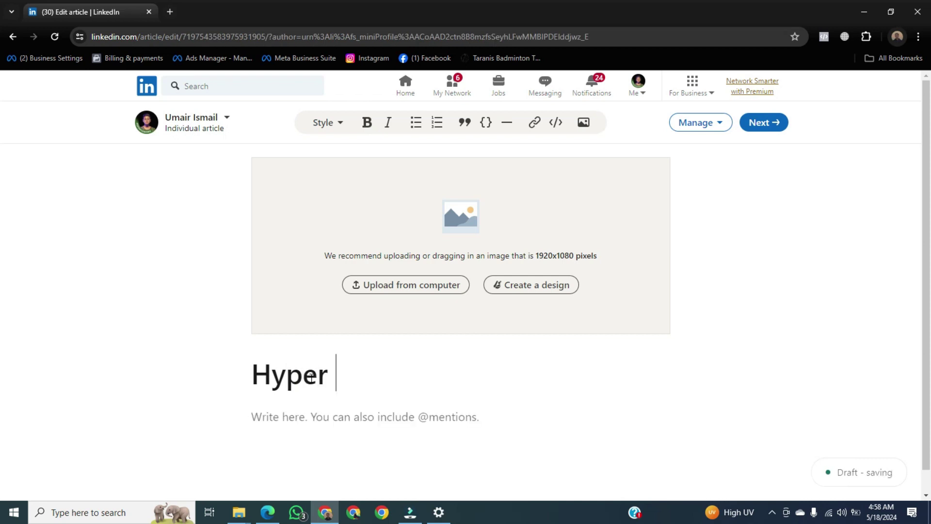
{"action": "key", "text": "BackSpace"}
{"action": "type", "text": "Link"}
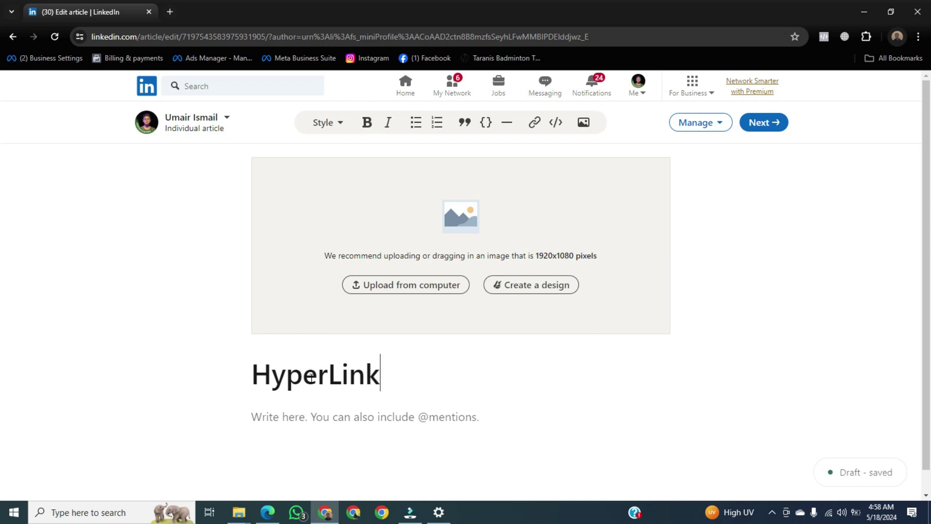
{"action": "left_click", "coordinate": [318, 419]}
{"action": "type", "text": "This is a"}
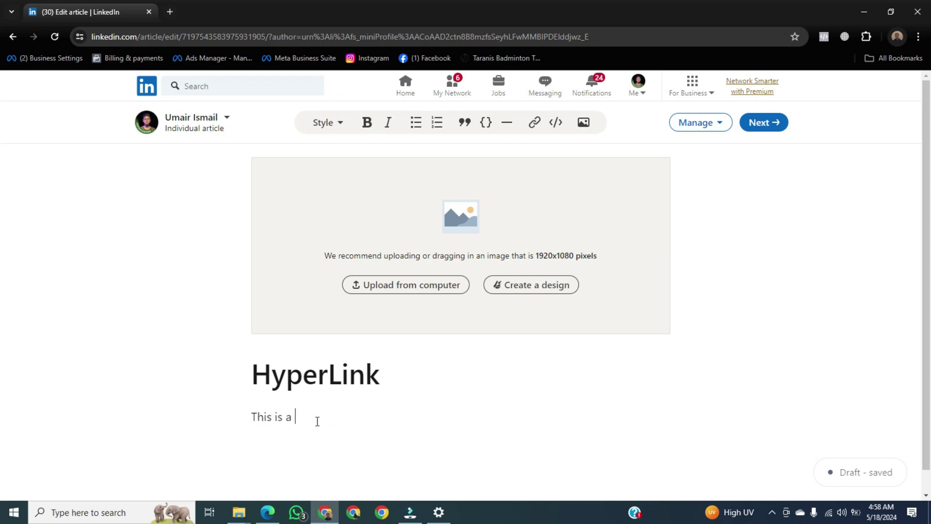
{"action": "type", "text": "nk of "}
{"action": "type", "text": "soft tresses"}
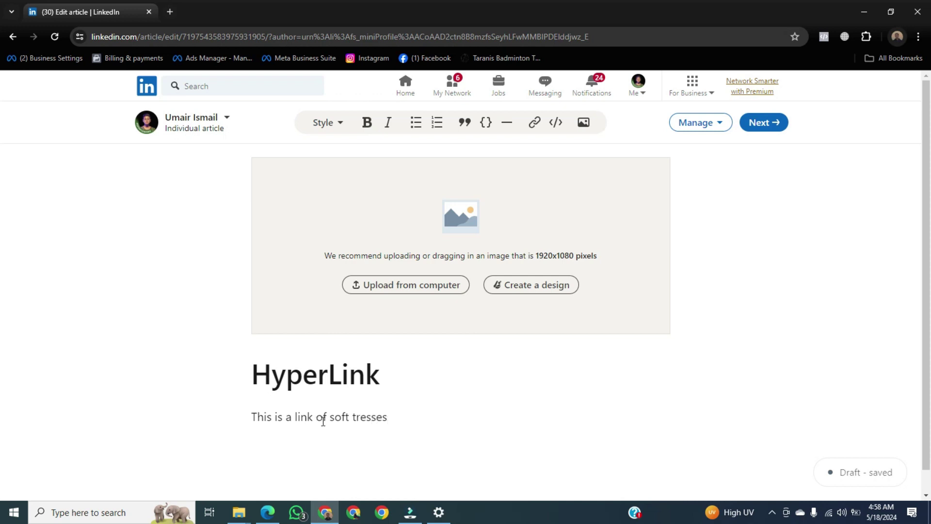
Step: Link the selected words 'soft tresses' to softtresses.shop
{"action": "left_click_drag", "start_coordinate": [331, 418], "coordinate": [393, 420]}
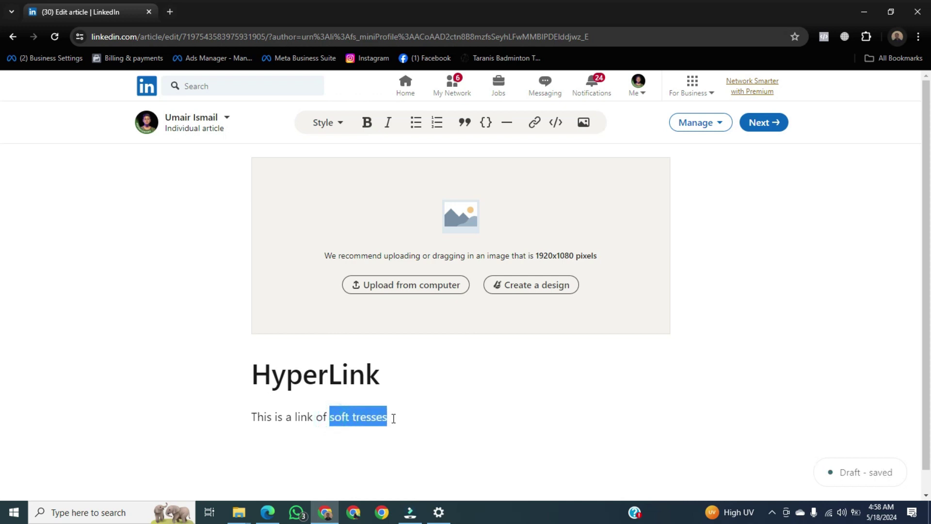
{"action": "left_click", "coordinate": [535, 125]}
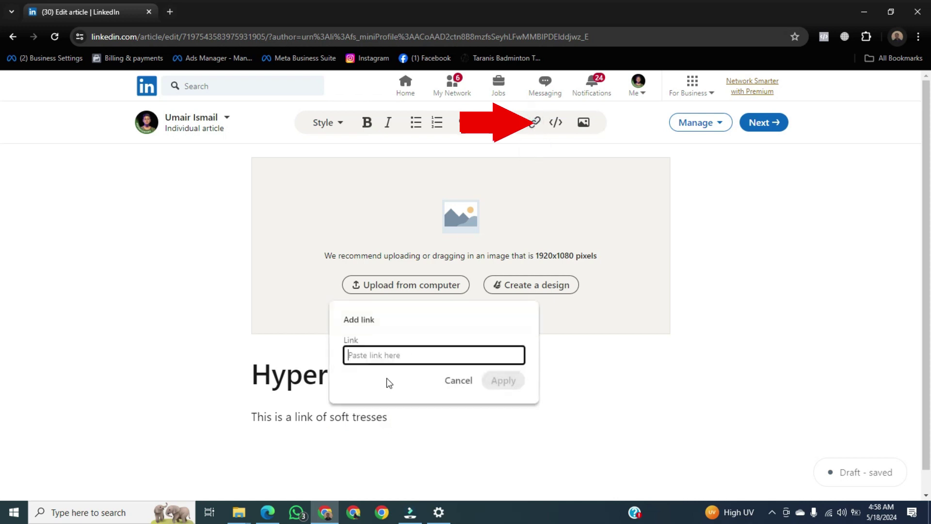
{"action": "type", "text": "softtresses.shop"}
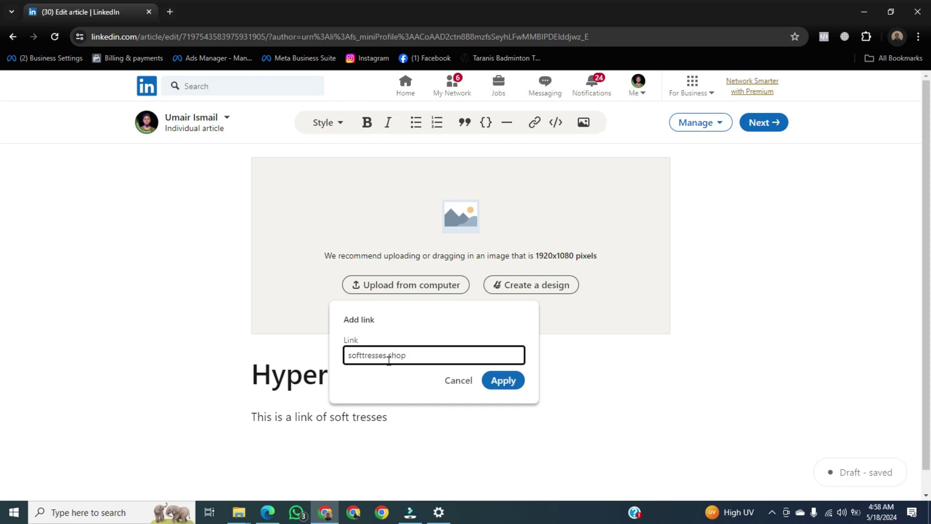
{"action": "left_click", "coordinate": [504, 381]}
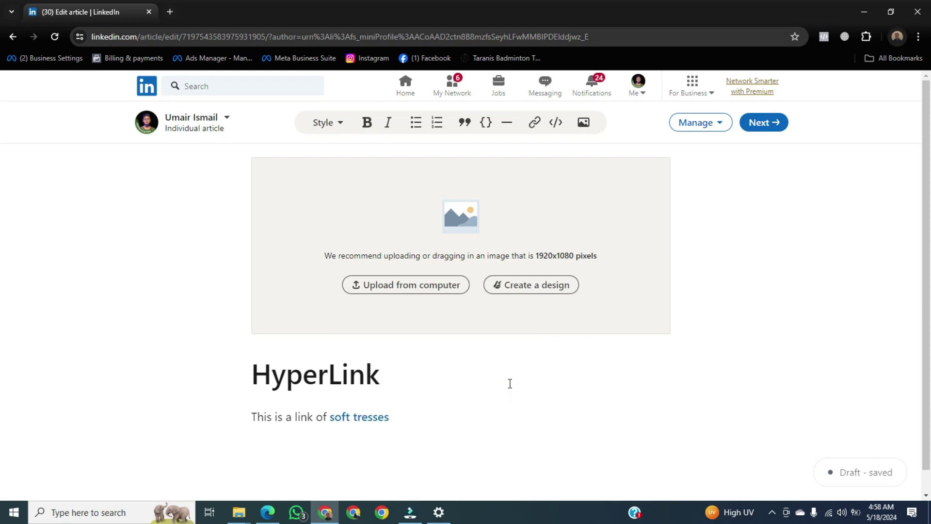
Step: Test the soft tresses link by opening the Soft Tresses store, then return to the LinkedIn draft
{"action": "left_click", "coordinate": [360, 425]}
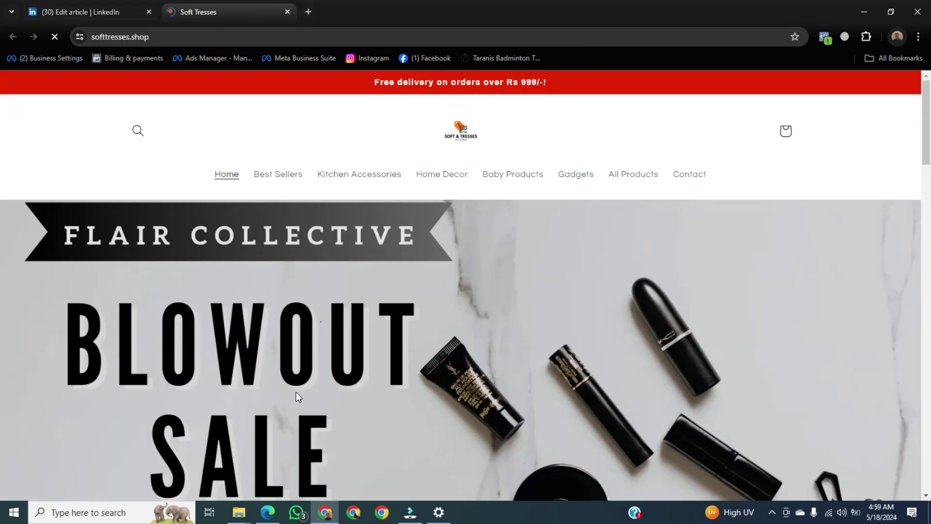
{"action": "left_click", "coordinate": [103, 1]}
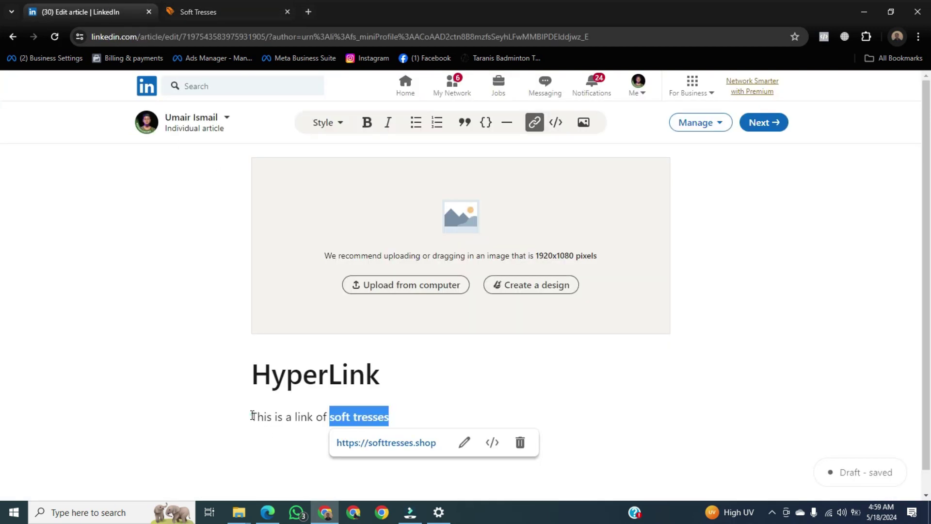
{"action": "left_click", "coordinate": [273, 417]}
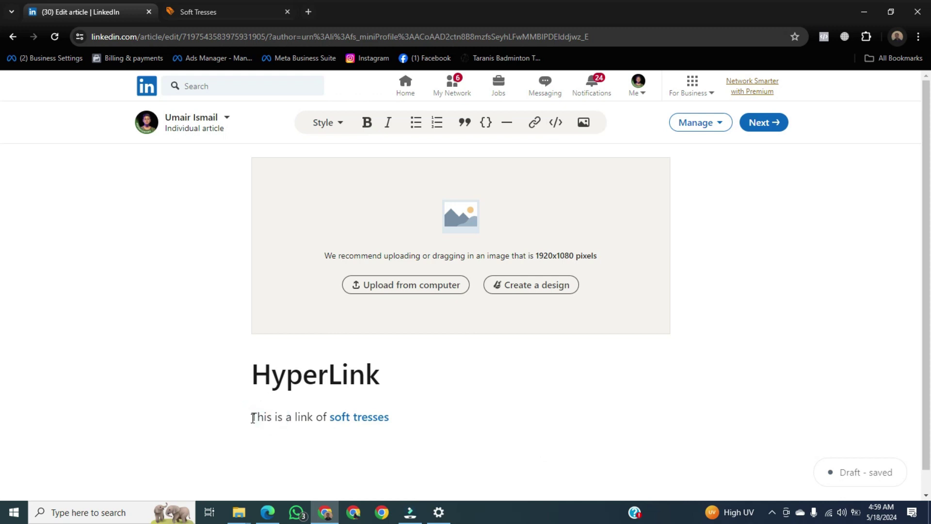
{"action": "left_click", "coordinate": [253, 417]}
{"action": "left_click_drag", "start_coordinate": [252, 416], "coordinate": [272, 416]}
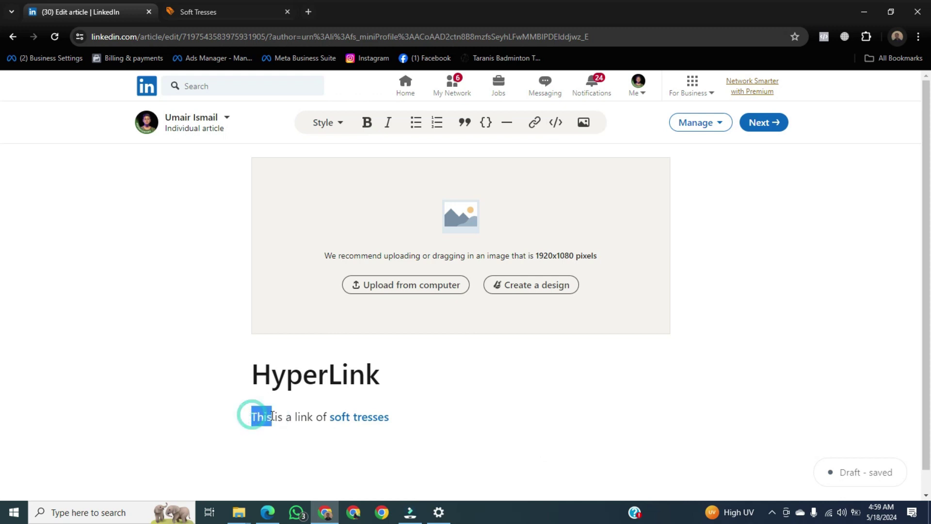
{"action": "left_click", "coordinate": [535, 123]}
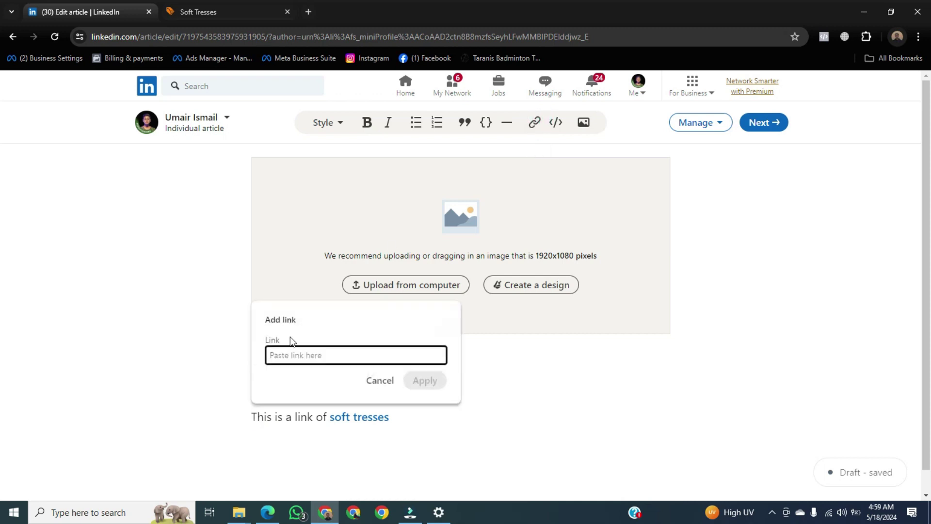
{"action": "type", "text": "youtube.com"}
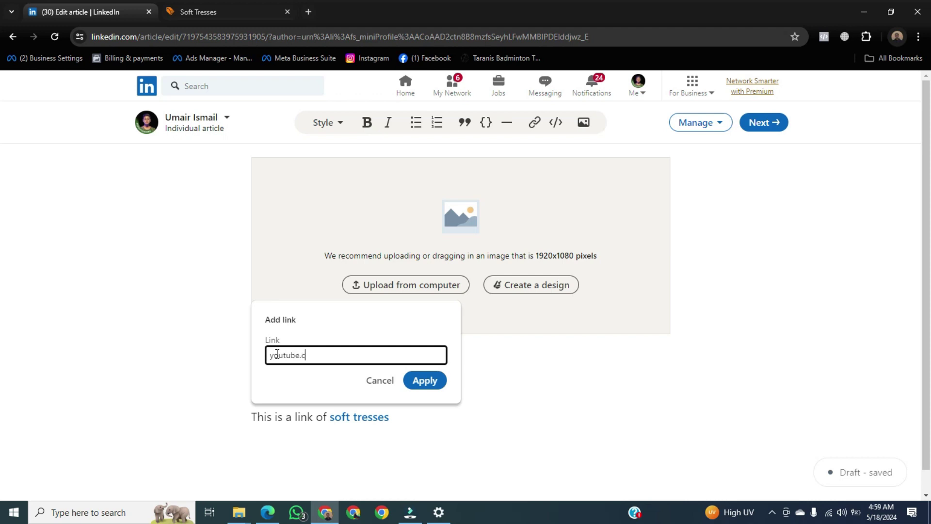
{"action": "left_click", "coordinate": [430, 379]}
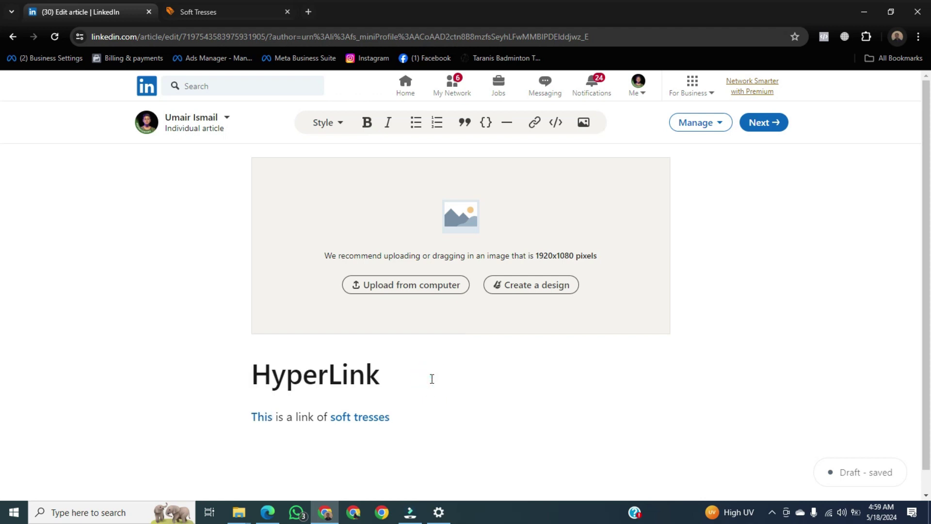
{"action": "left_click", "coordinate": [263, 419]}
{"action": "double_click", "coordinate": [264, 419]}
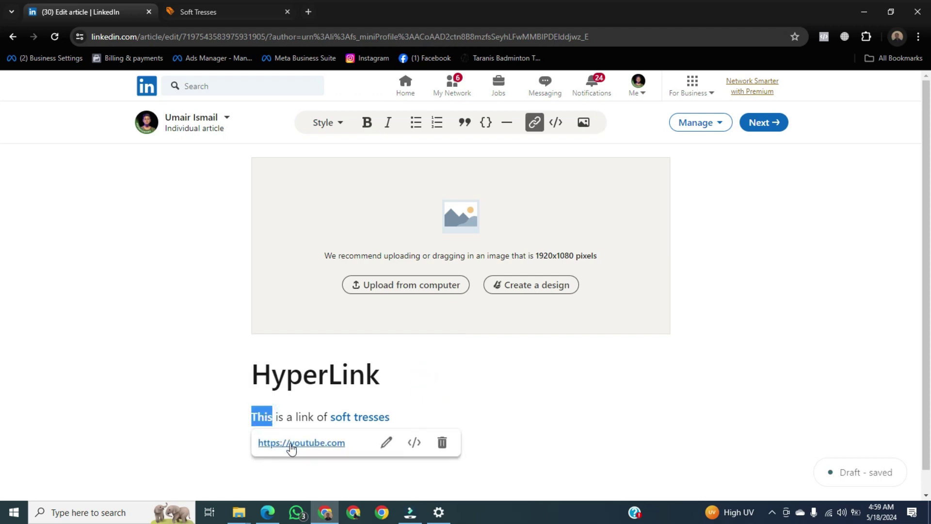